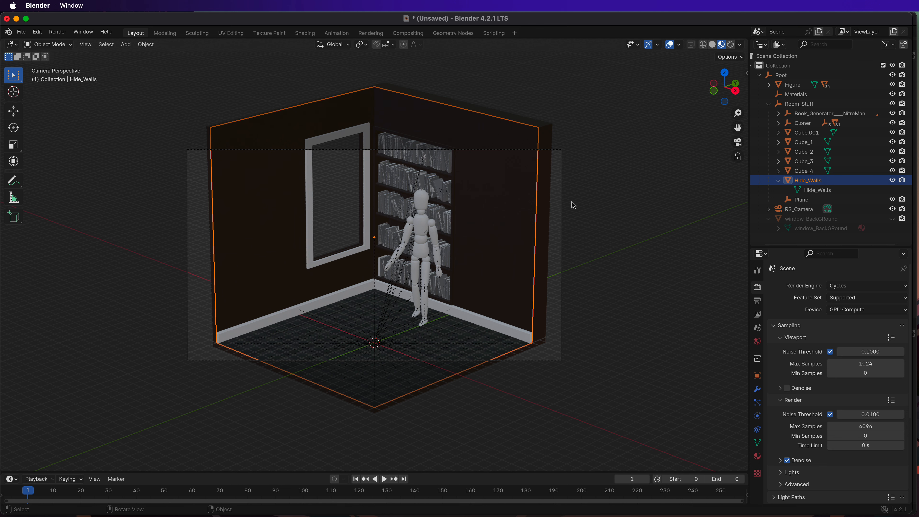
- Switch the 3D viewport to rendered shading to preview the lit room scene in Cycles
left_click(731, 47)
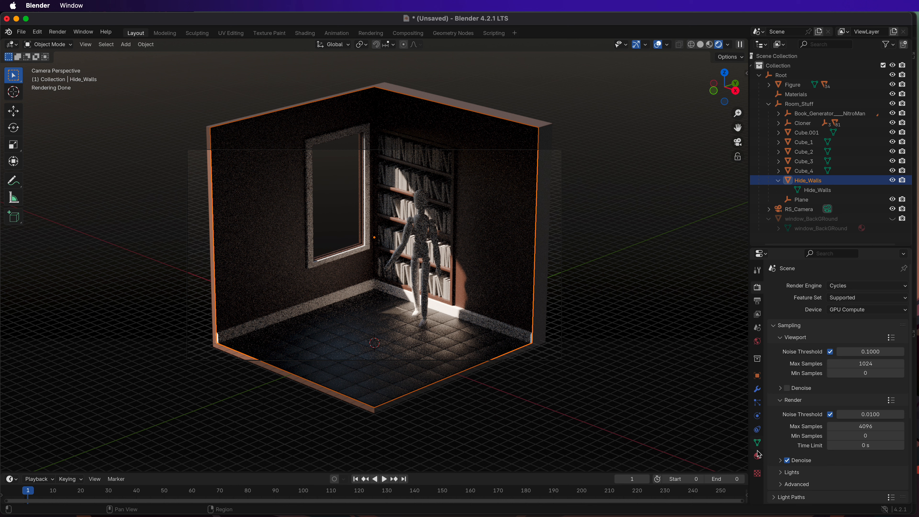
- Turn camera ray visibility on for the Hide_Walls object and off again to compare its effect on the room
left_click(757, 376)
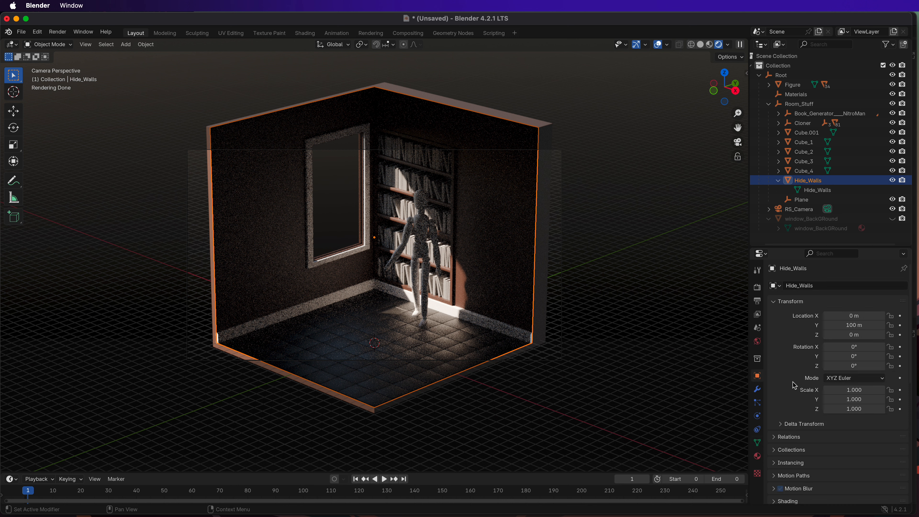
scroll(873, 433, "down", 5)
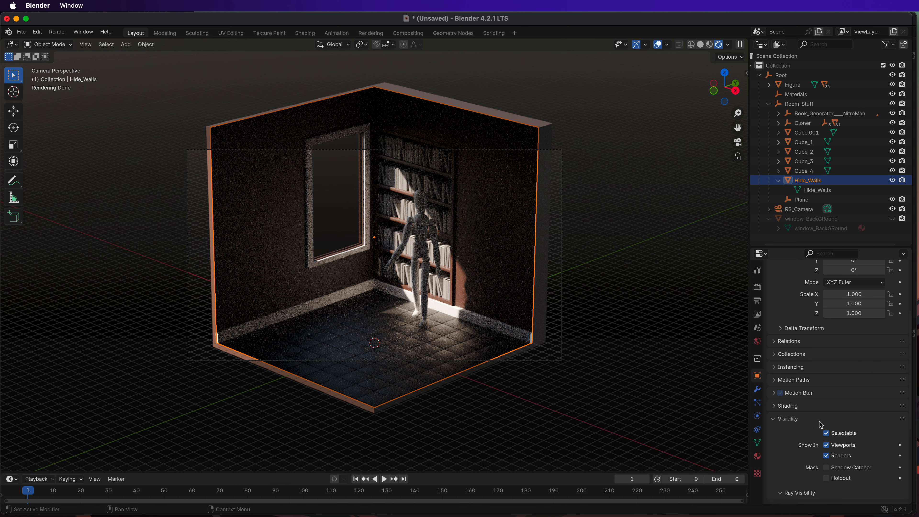
scroll(853, 424, "down", 5)
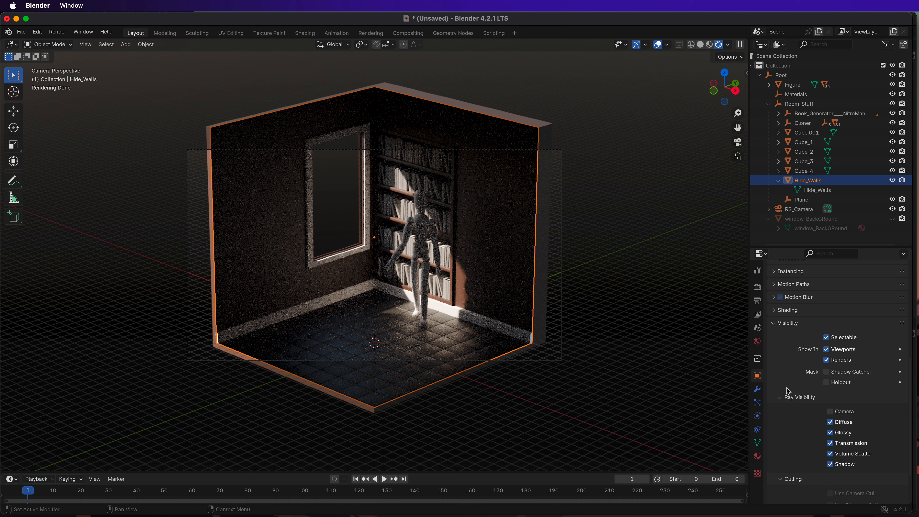
left_click(831, 413)
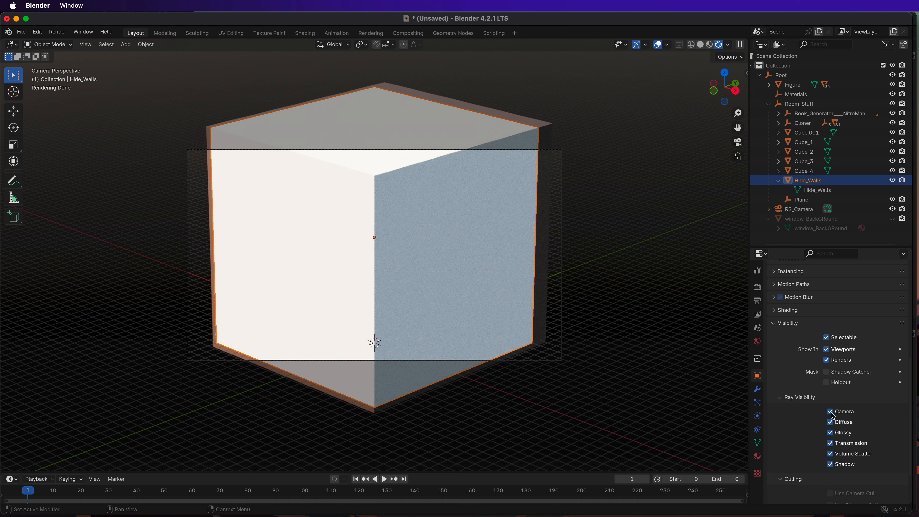
left_click(830, 412)
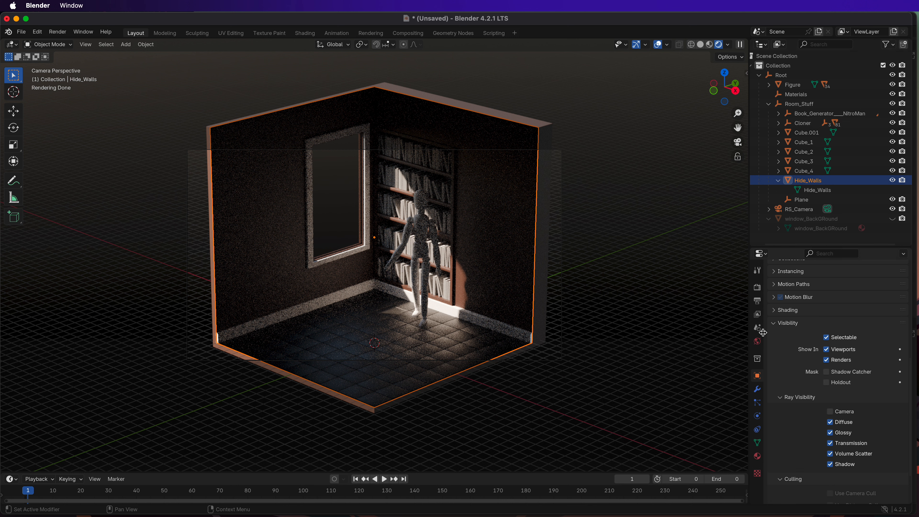
- Examine the world's sky texture surface settings, including the sun values and strength, and collapse them
left_click(757, 341)
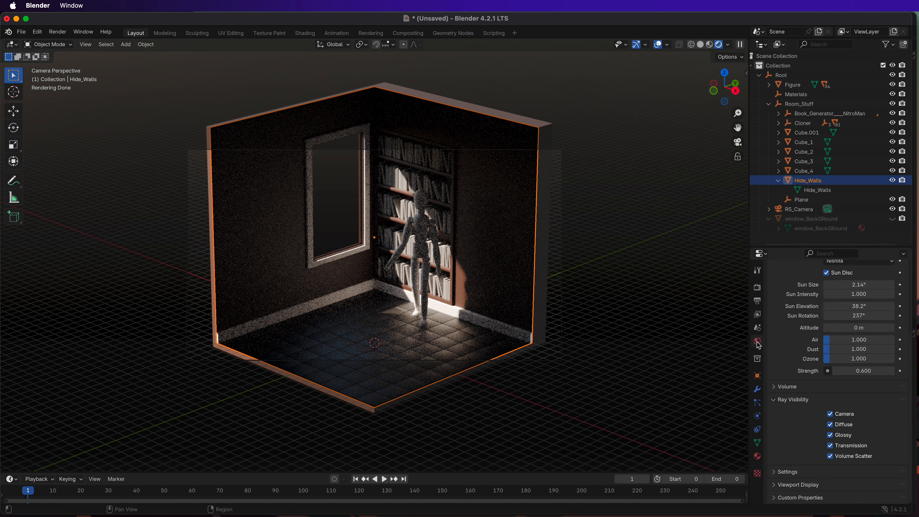
scroll(796, 374, "up", 5)
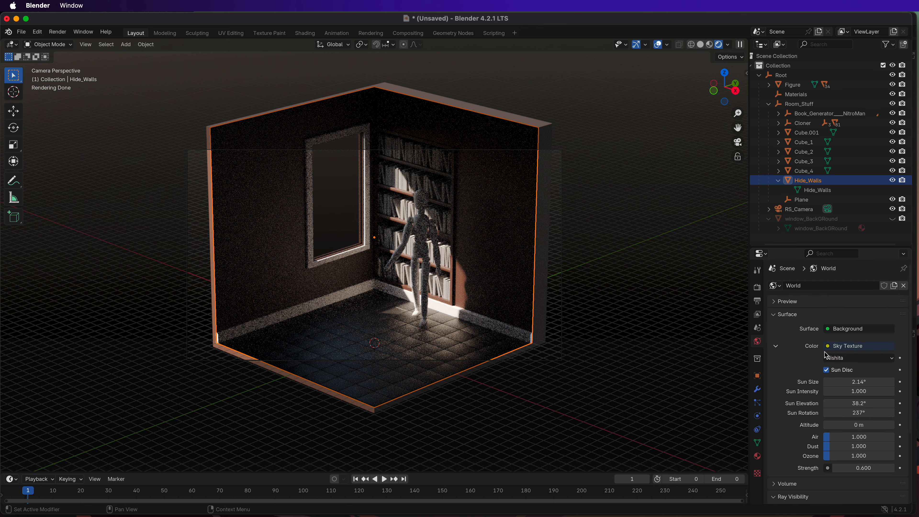
left_click(829, 348)
left_click(774, 315)
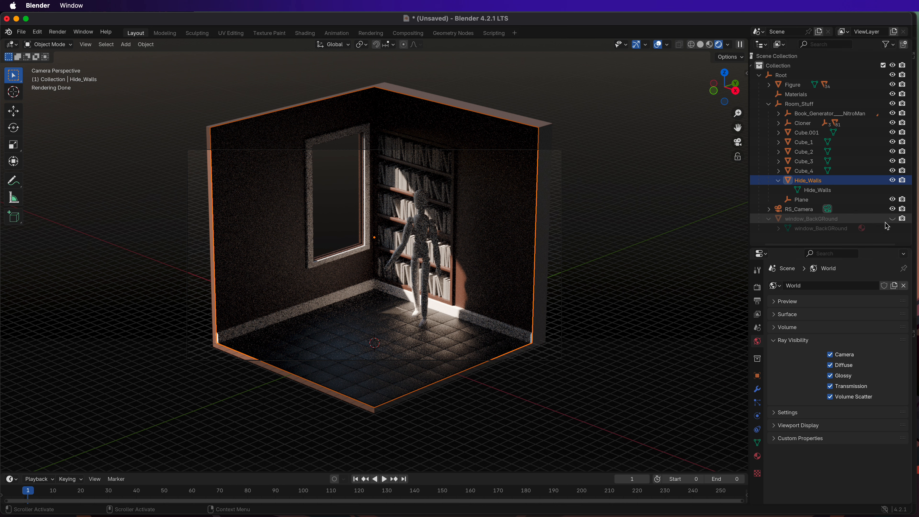
- Unhide the window_BackGRound object in the viewport, comparing the lighting with it hidden and shown
left_click(892, 219)
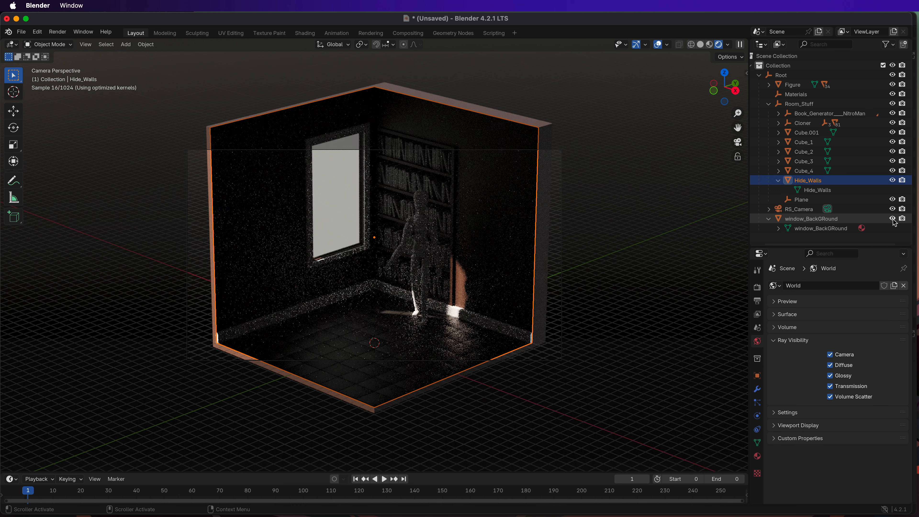
left_click(892, 219)
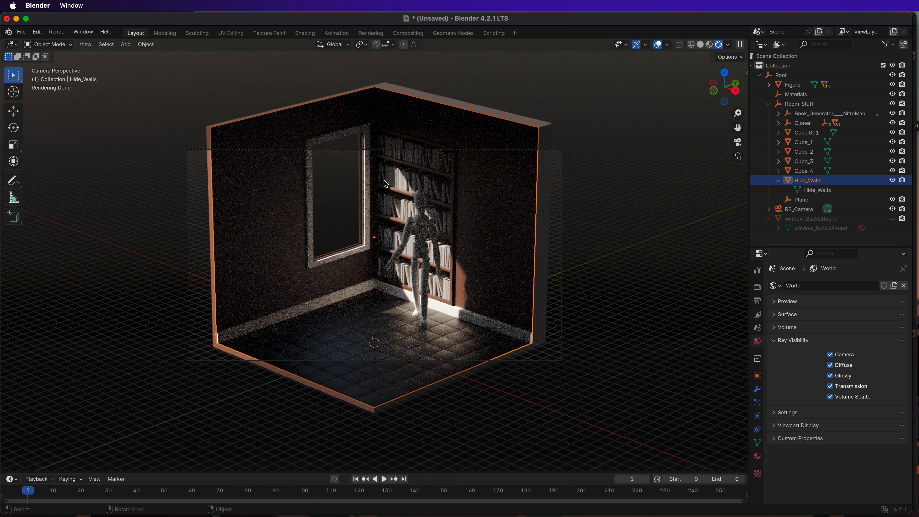
left_click(892, 218)
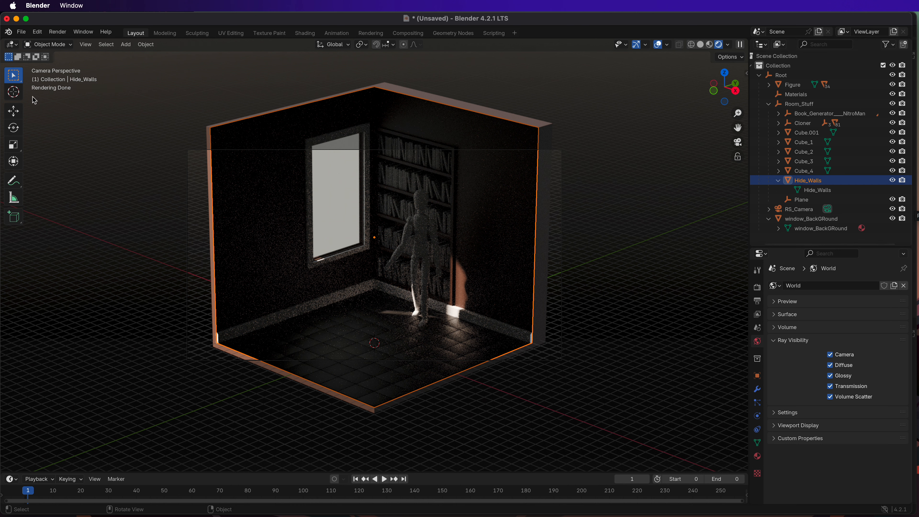
- Move the window_BackGRound plane a short way in the negative Y direction with the Move tool to centre it on the window
left_click(15, 145)
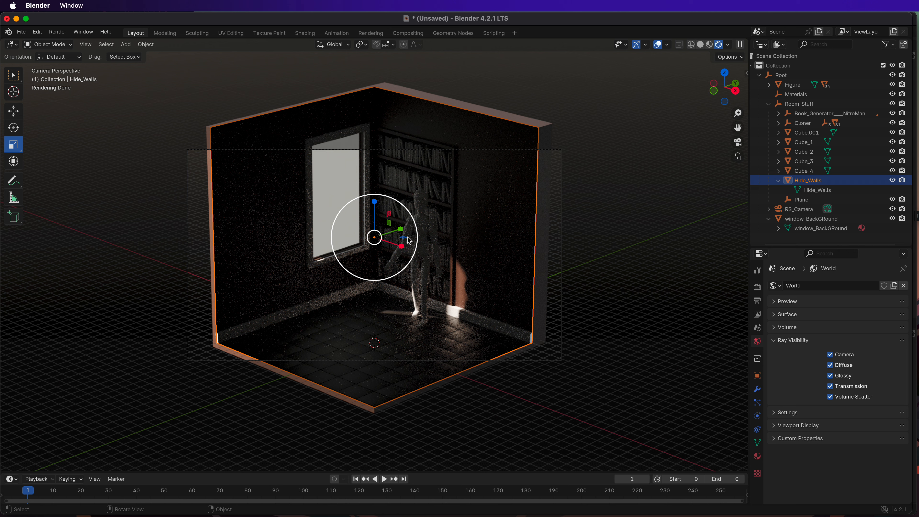
left_click_drag(404, 232, 408, 230)
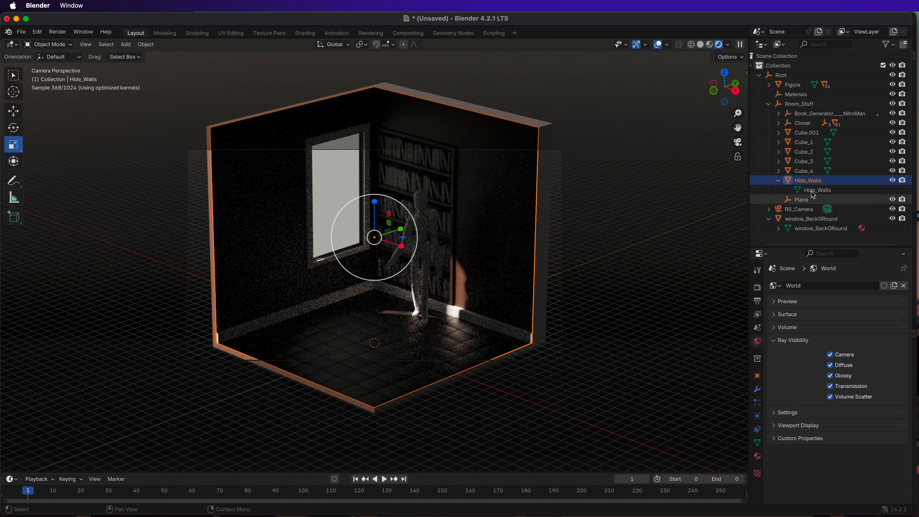
left_click(815, 219)
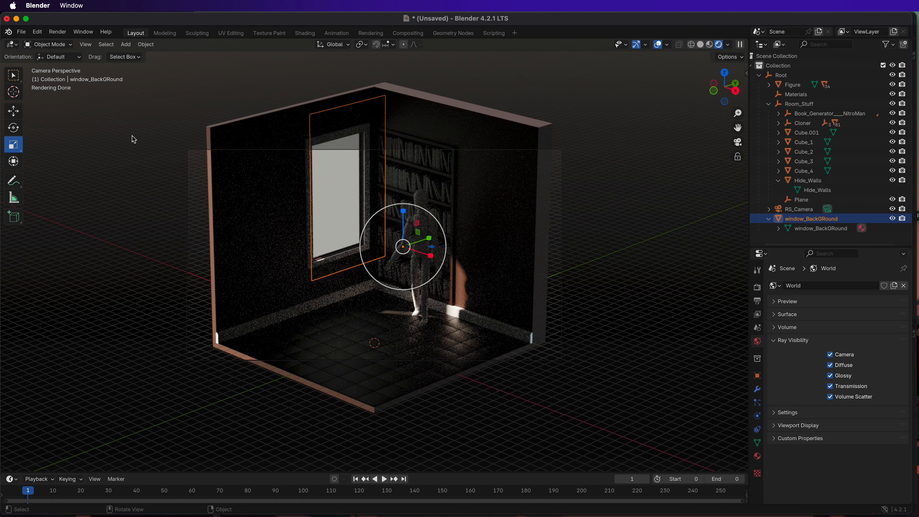
left_click(15, 112)
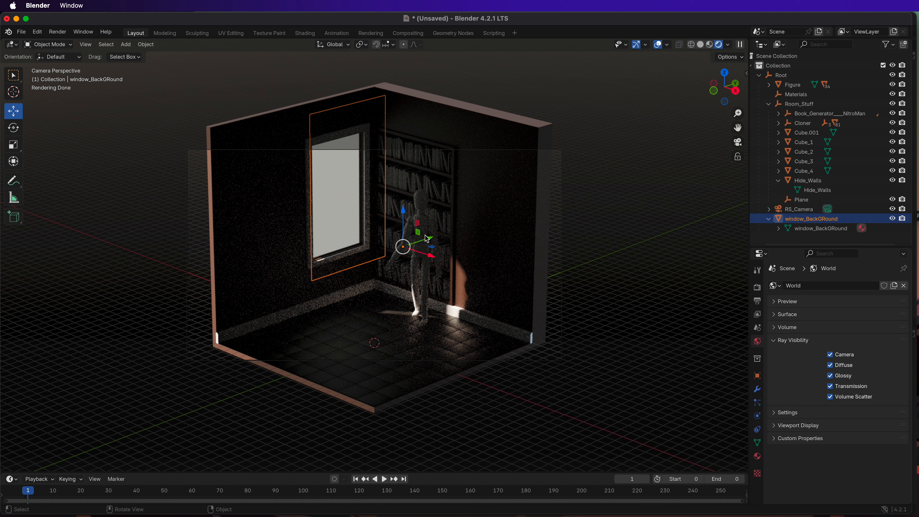
left_click_drag(428, 239, 416, 244)
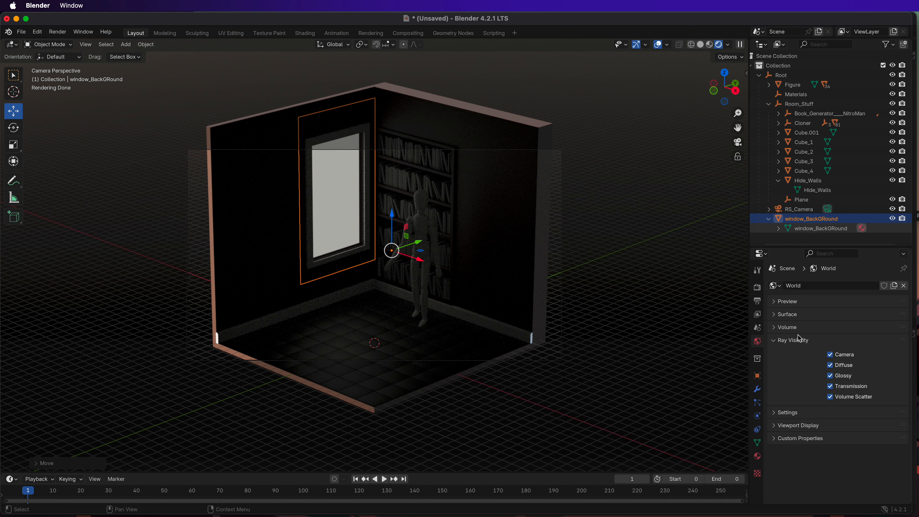
- Turn off shadow ray visibility for window_BackGRound so sunlight passes through it into the room
left_click(756, 375)
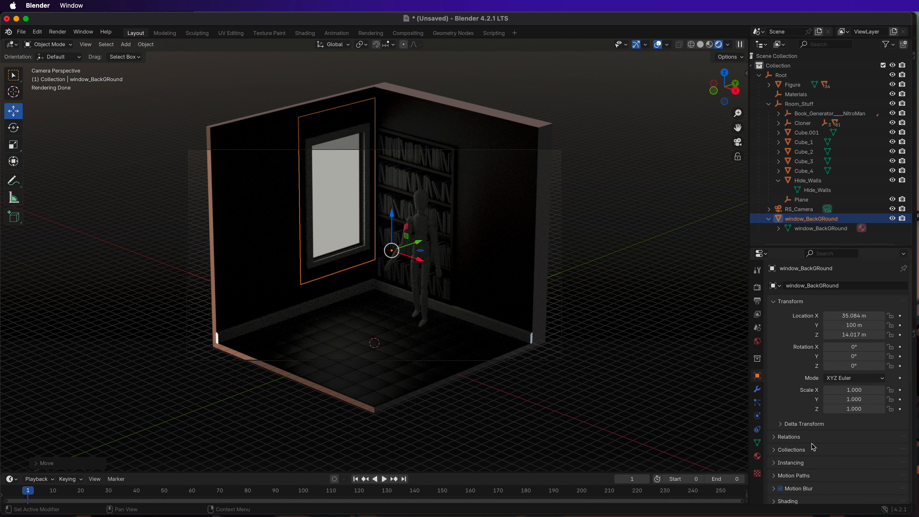
scroll(814, 445, "down", 3)
scroll(799, 426, "down", 8)
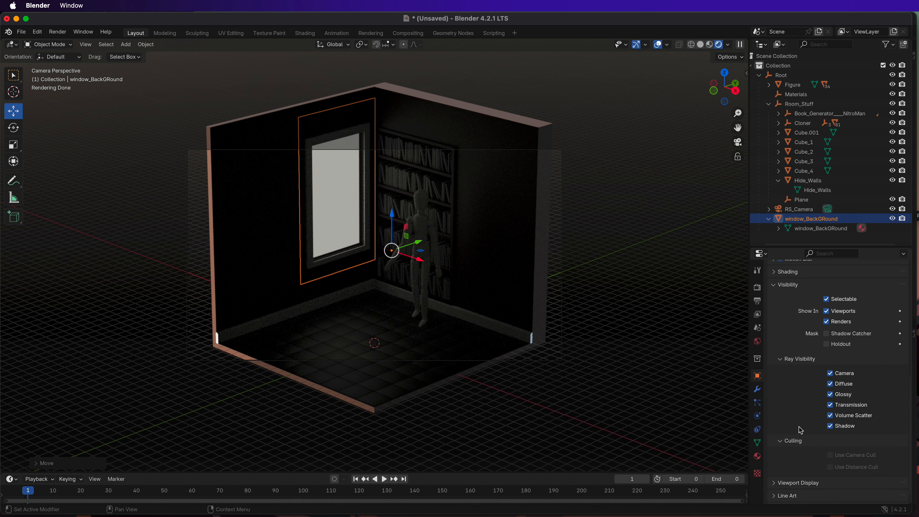
left_click(830, 426)
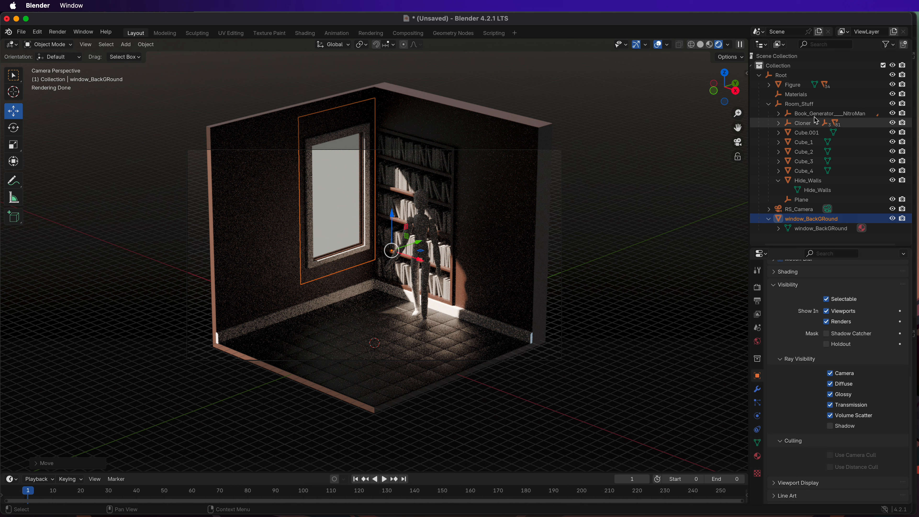
- Collapse the Room_Stuff group and turn off camera ray visibility for the world so the sky is hidden from the camera
left_click(768, 104)
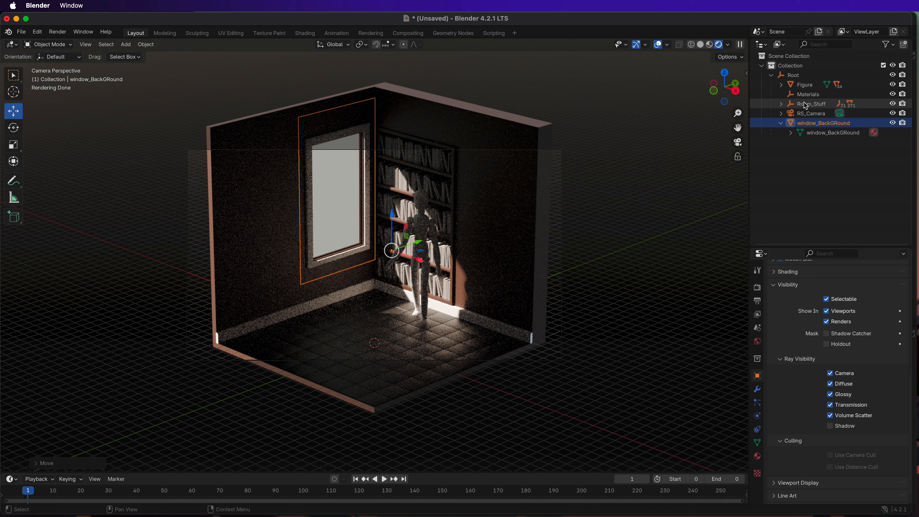
left_click(757, 341)
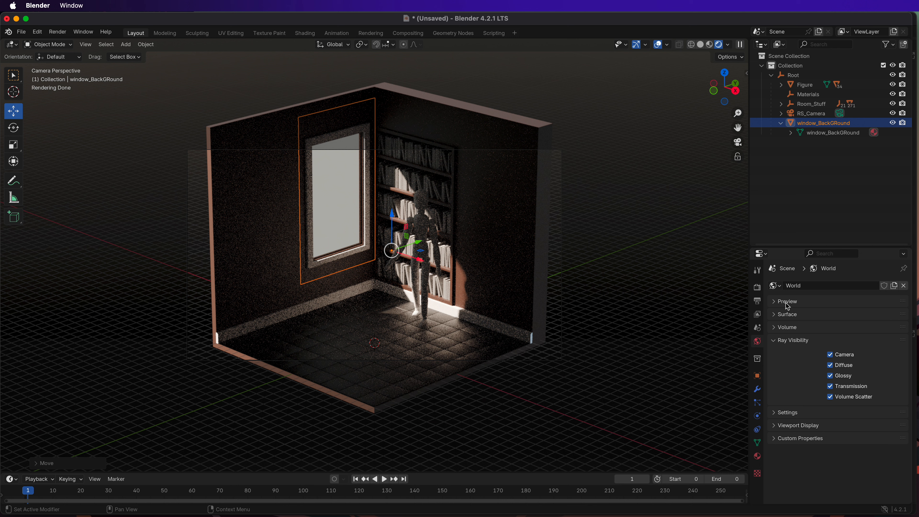
left_click(784, 315)
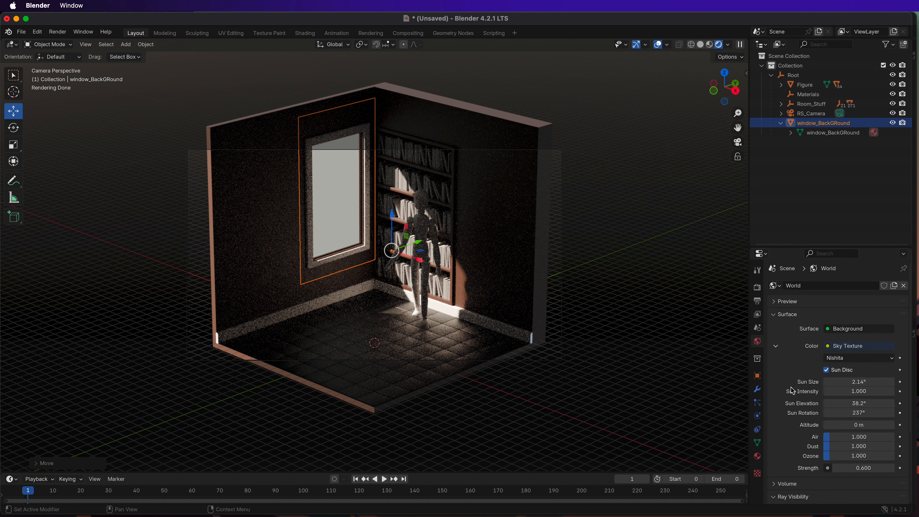
scroll(792, 387, "down", 5)
scroll(781, 401, "down", 1)
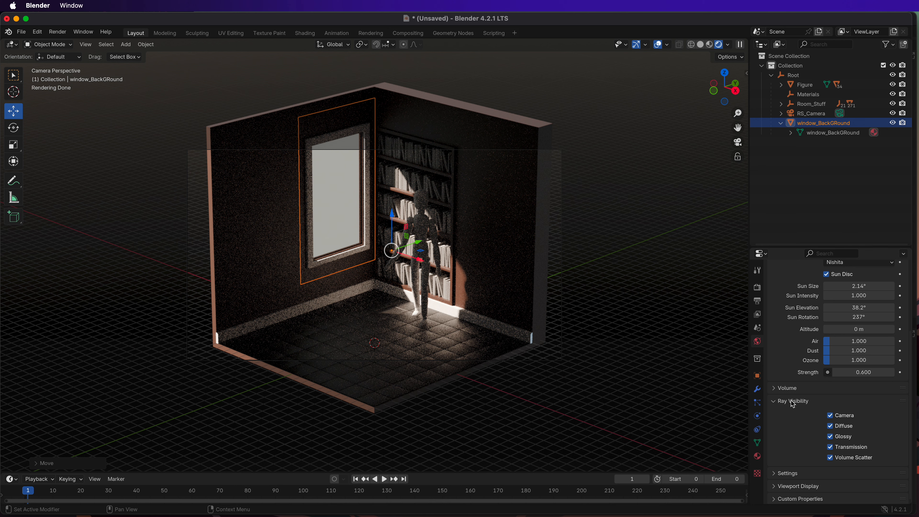
left_click(832, 417)
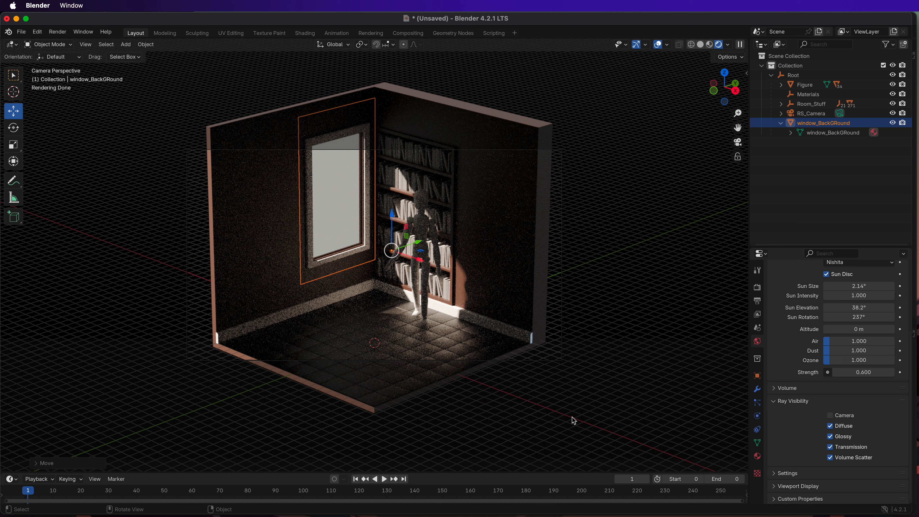
- Try the Viewer Node as the background image of RS_Camera, and remove that background image entry
left_click(810, 115)
left_click(756, 417)
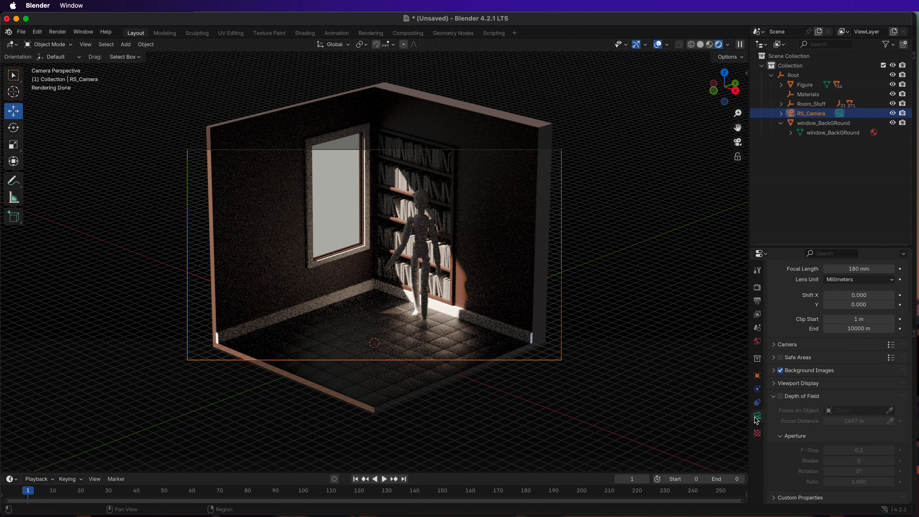
left_click(776, 372)
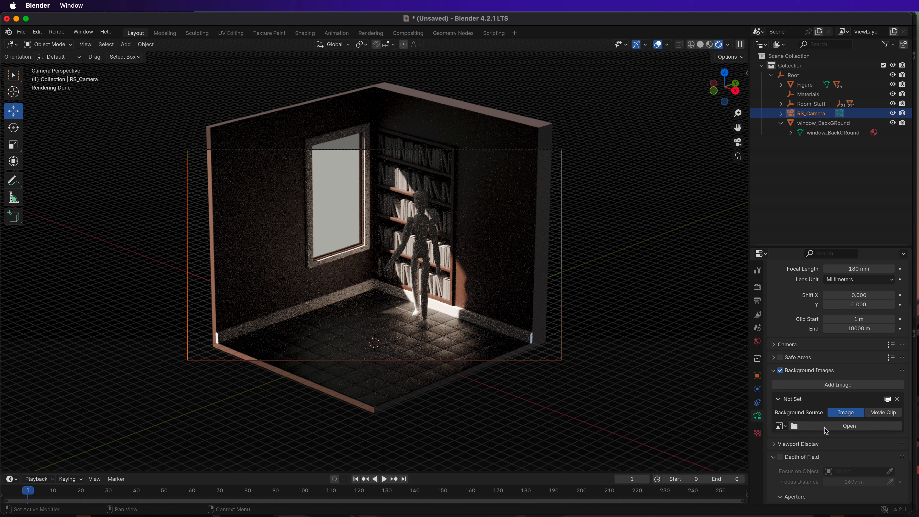
left_click(780, 425)
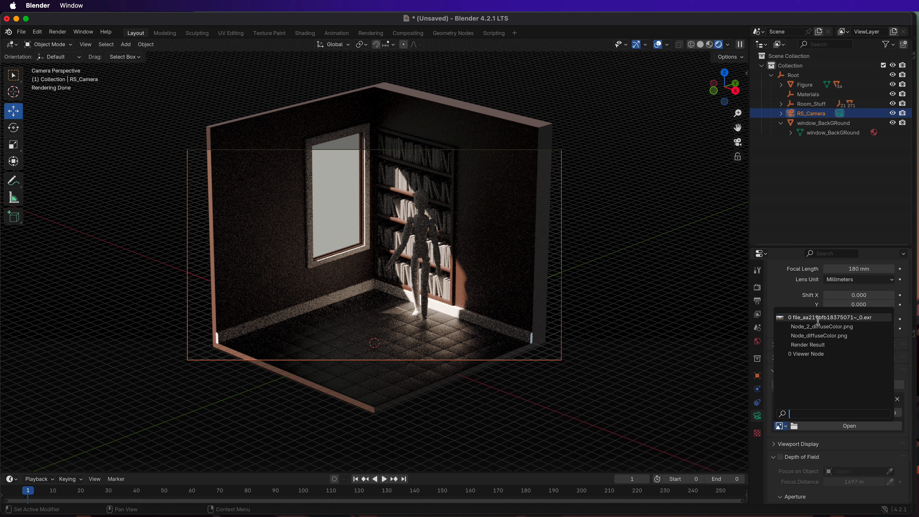
left_click(871, 383)
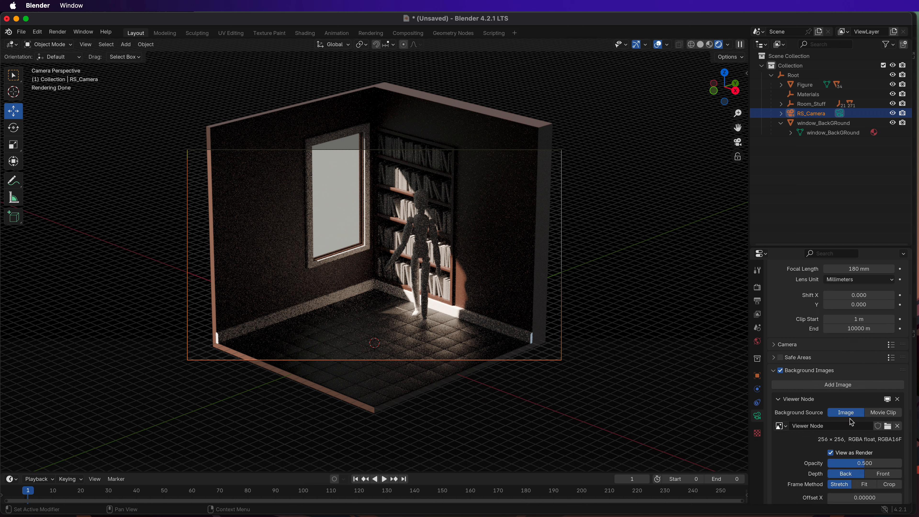
left_click(897, 399)
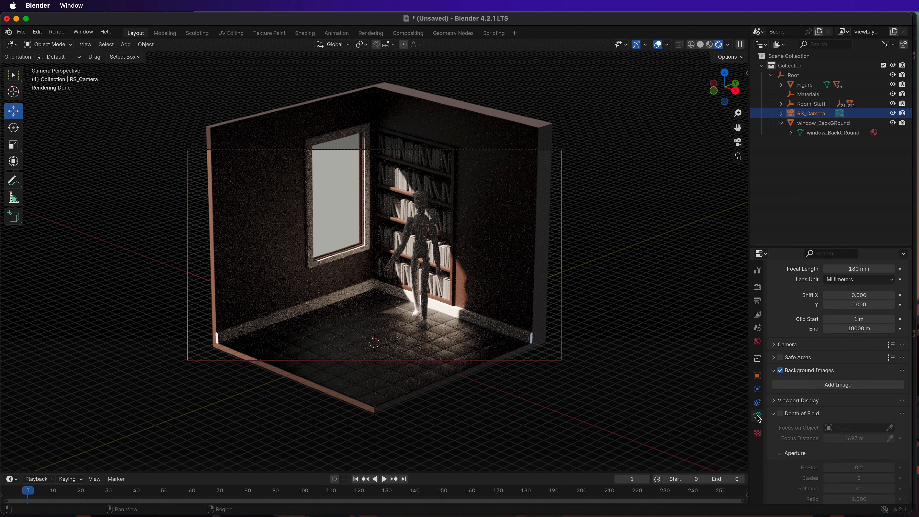
- Enable depth of field on RS_Camera and sample the focus distance from the figure's torso
left_click(779, 414)
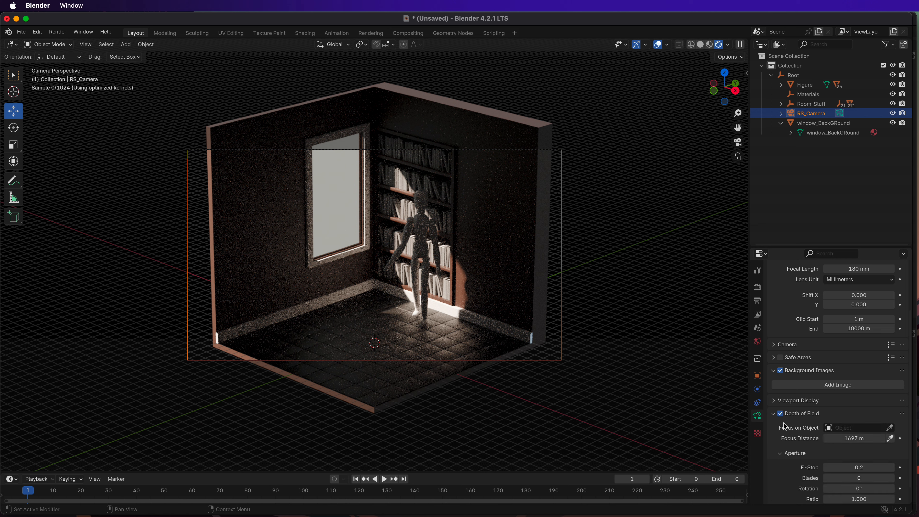
left_click(890, 438)
left_click(425, 223)
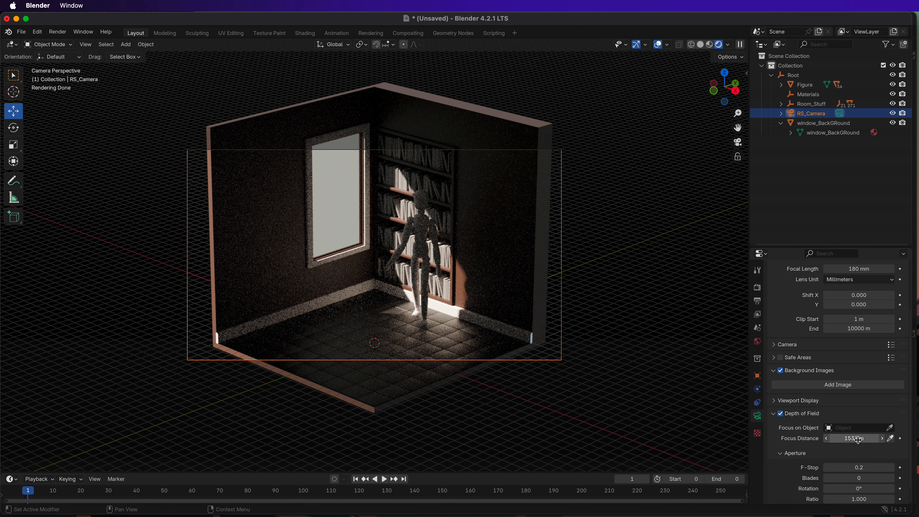
scroll(859, 442, "down", 1)
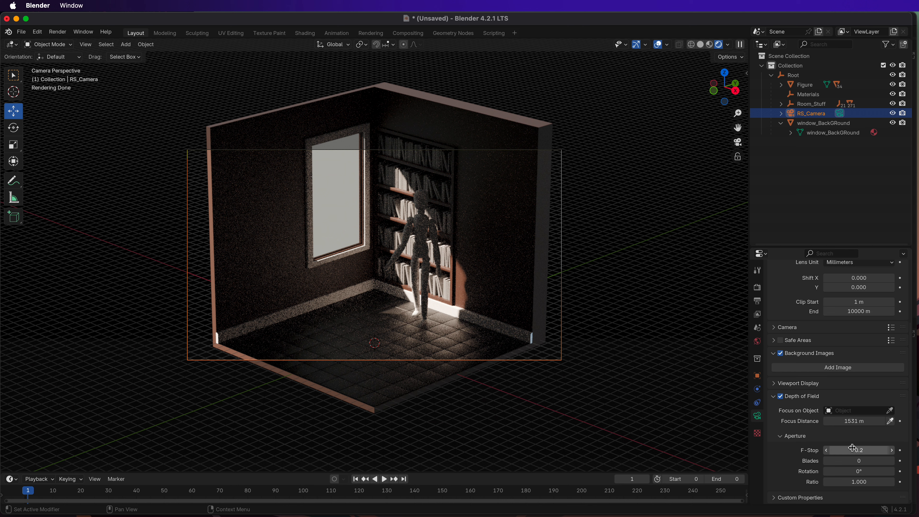
left_click(774, 396)
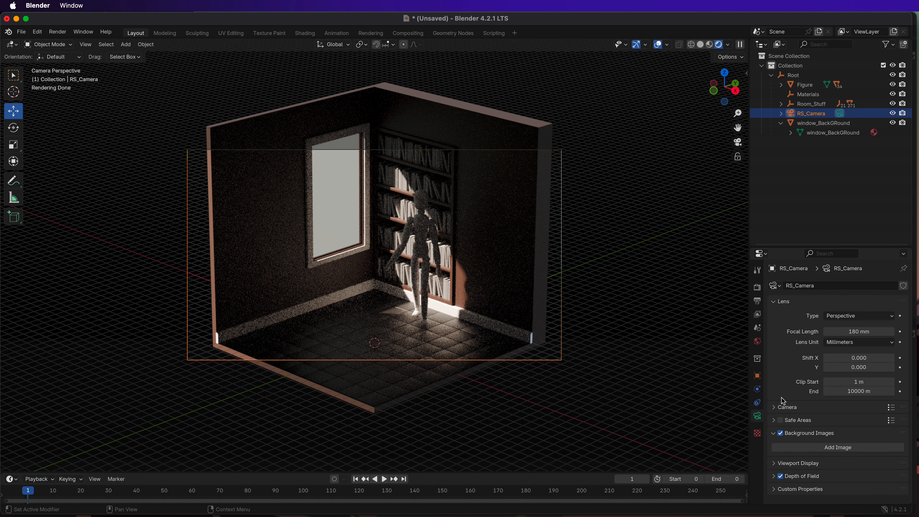
- Show the scene's Cycles render settings
left_click(756, 291)
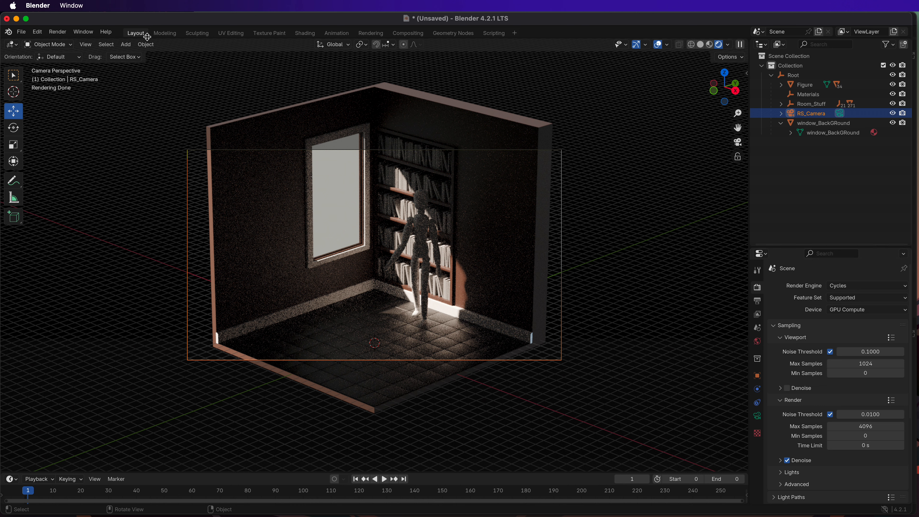
- Check the Cycles render devices in the system preferences and the render device chosen for the scene
left_click(89, 34)
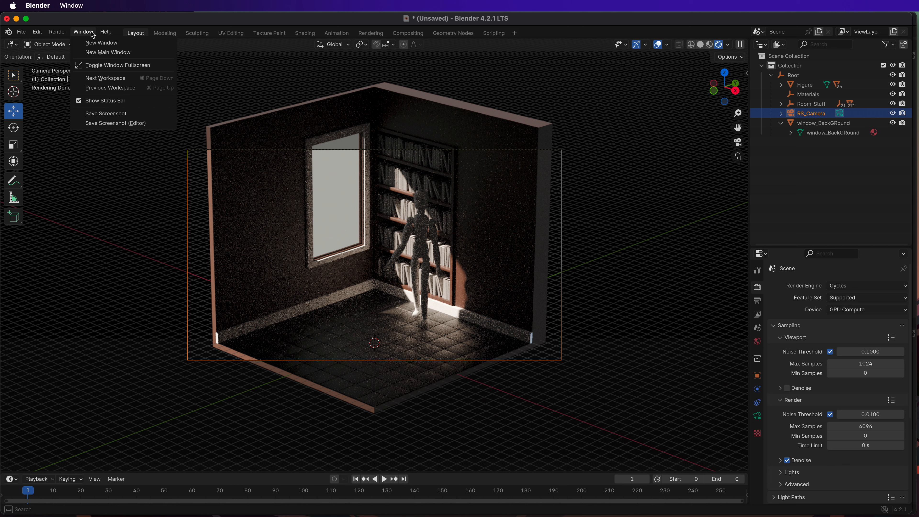
mouse_move(38, 32)
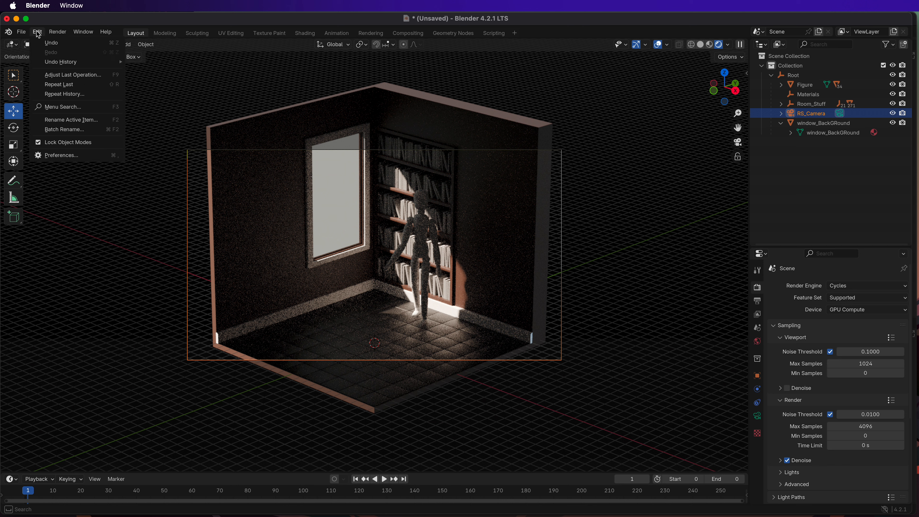
left_click(51, 158)
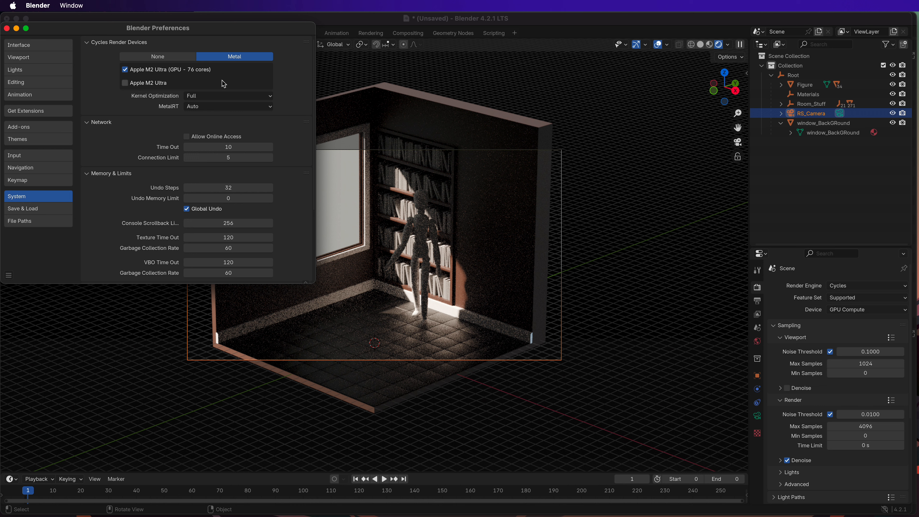
left_click(7, 28)
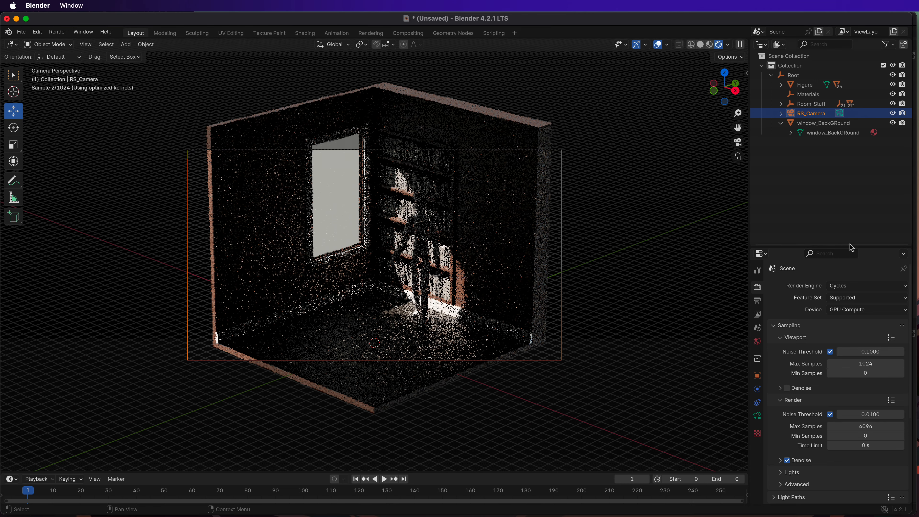
left_click(848, 311)
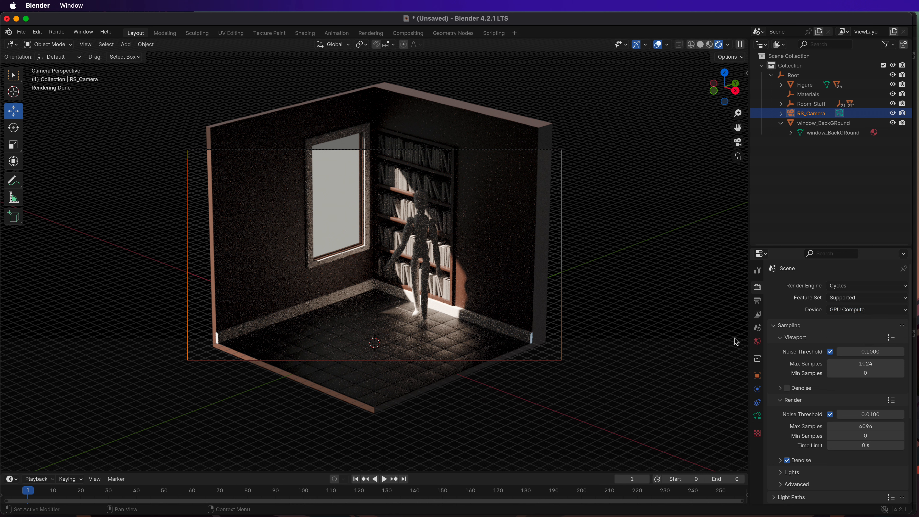
- Set the scene's output resolution to 3000 × 3000 px
left_click(757, 300)
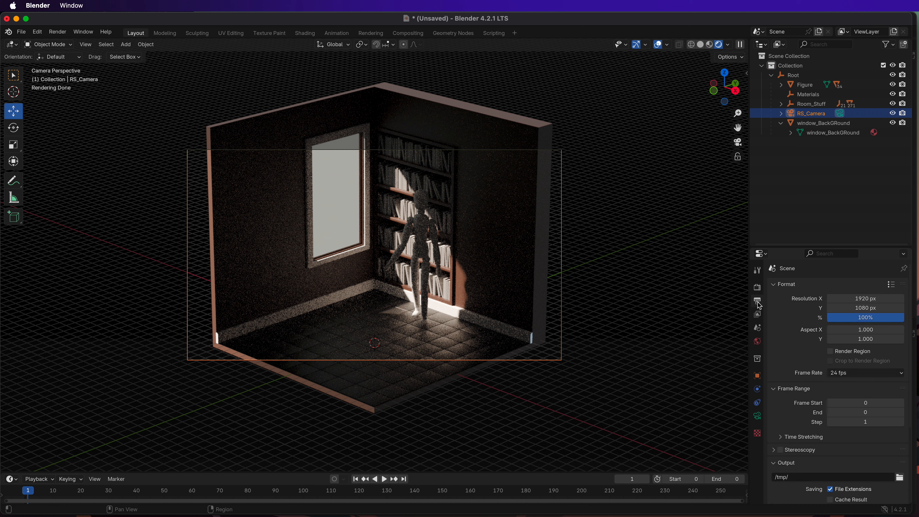
left_click(882, 299)
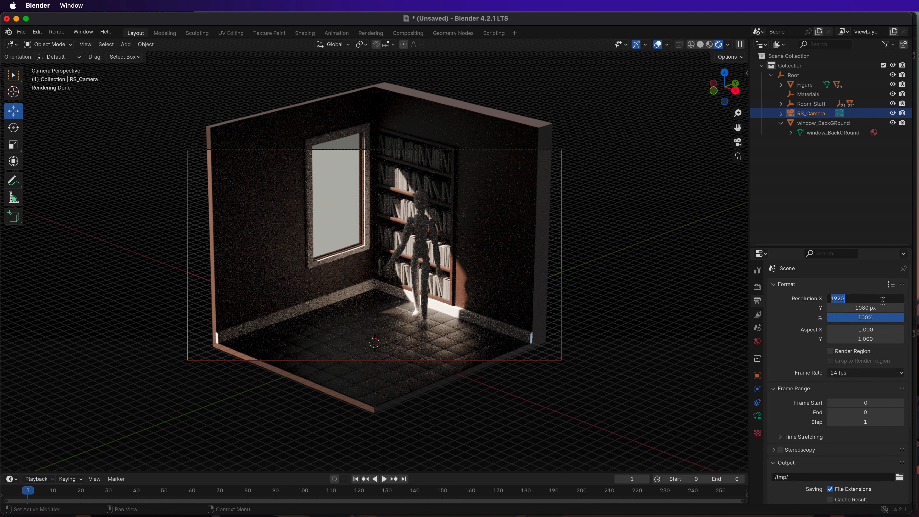
type("3000")
key("Tab")
type("3000")
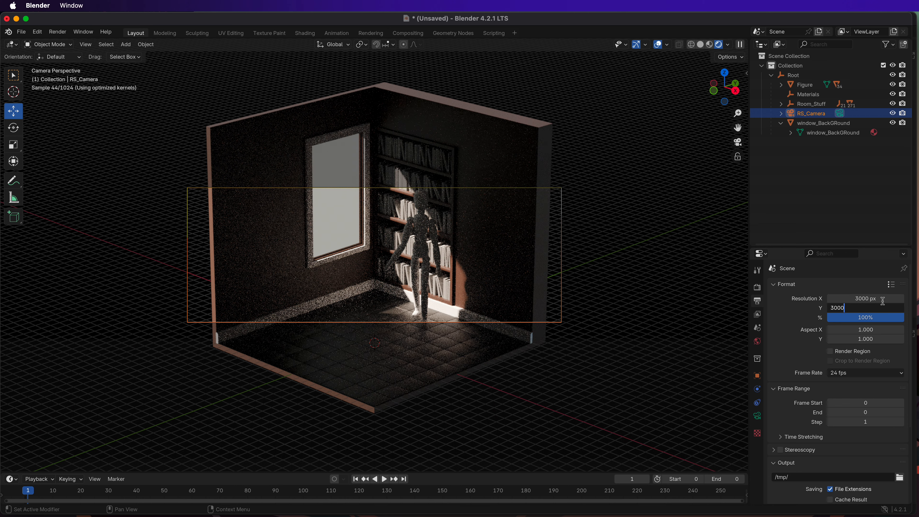
key("Tab")
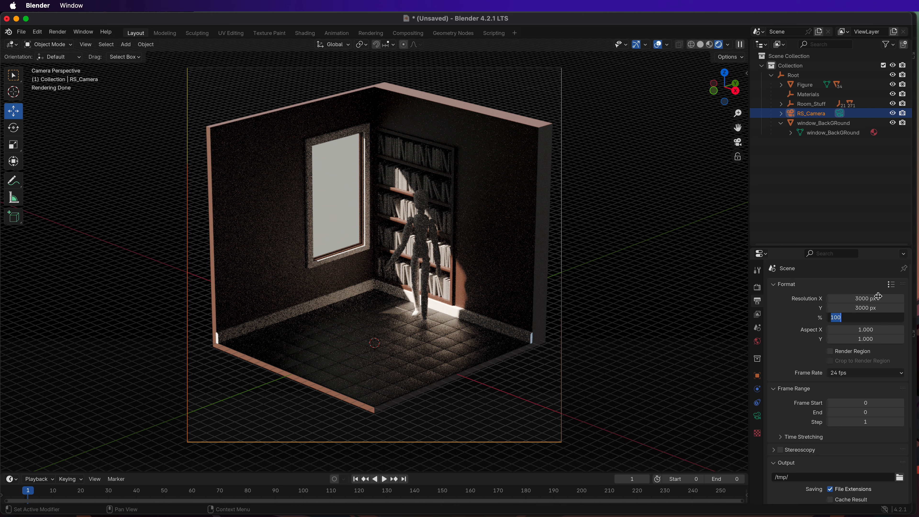
key("Return")
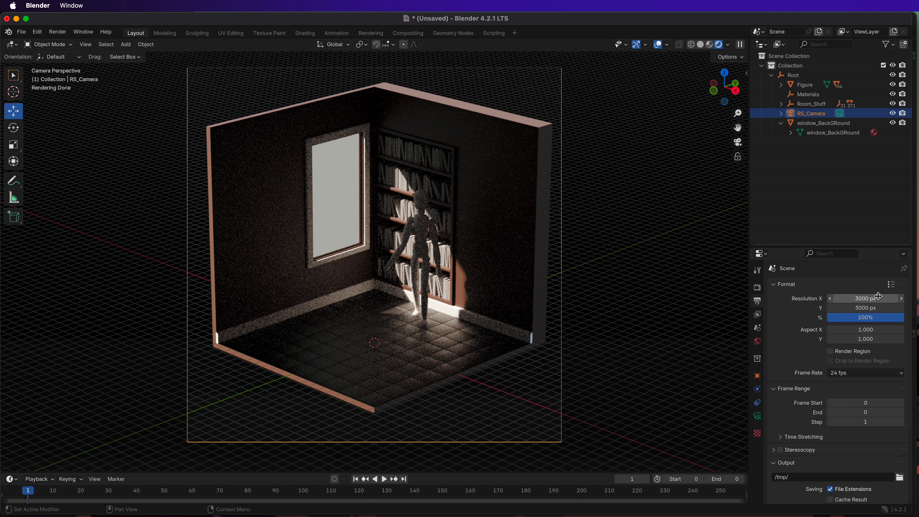
- Set the output resolution to 1000 px in both X and Y
left_click(880, 296)
type("1000")
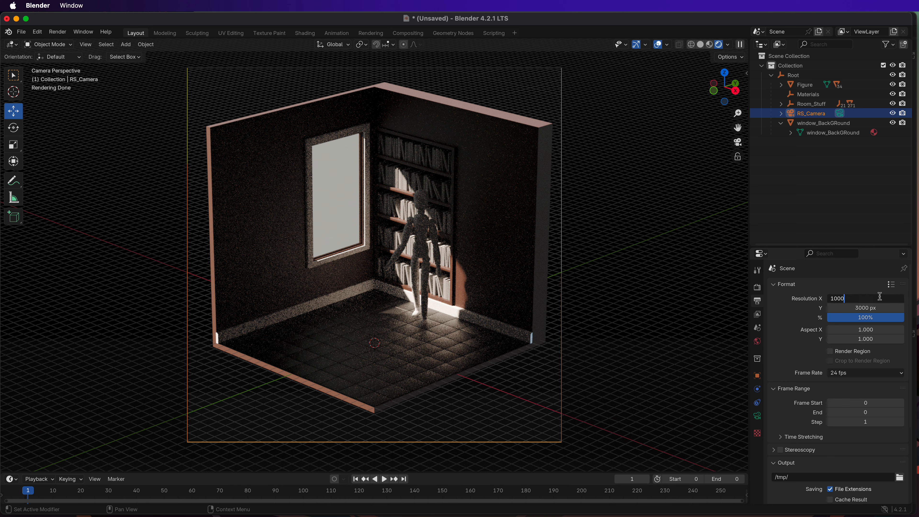
key("Tab")
type("1000")
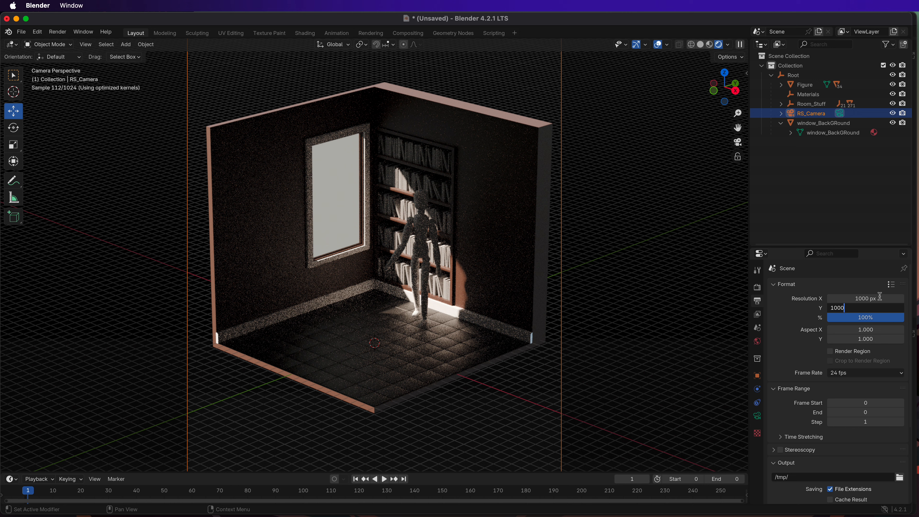
key("Tab")
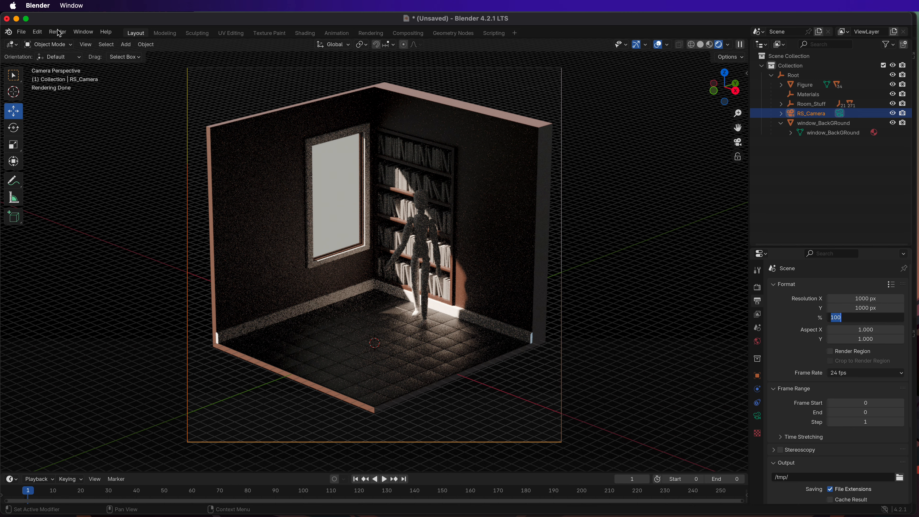
key("Return")
- Render the current frame as a still image and enlarge the render window over the viewport to inspect it
left_click(66, 34)
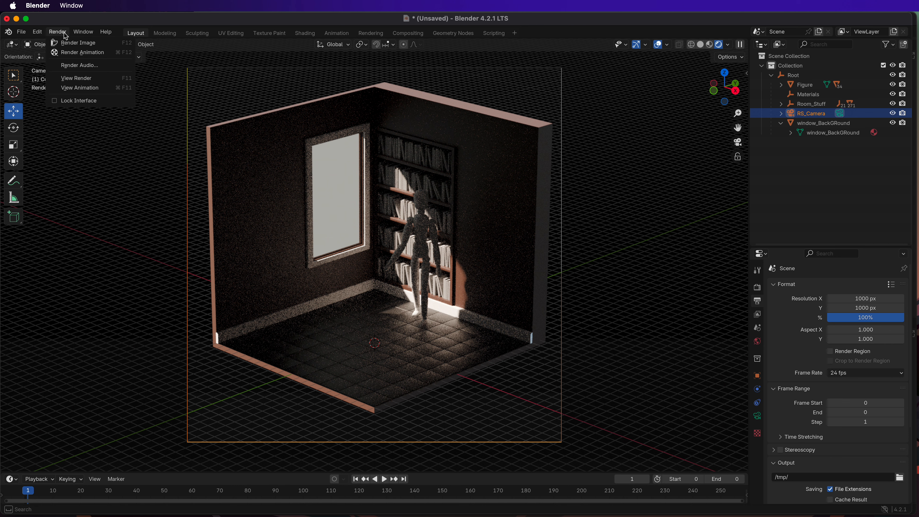
left_click(78, 51)
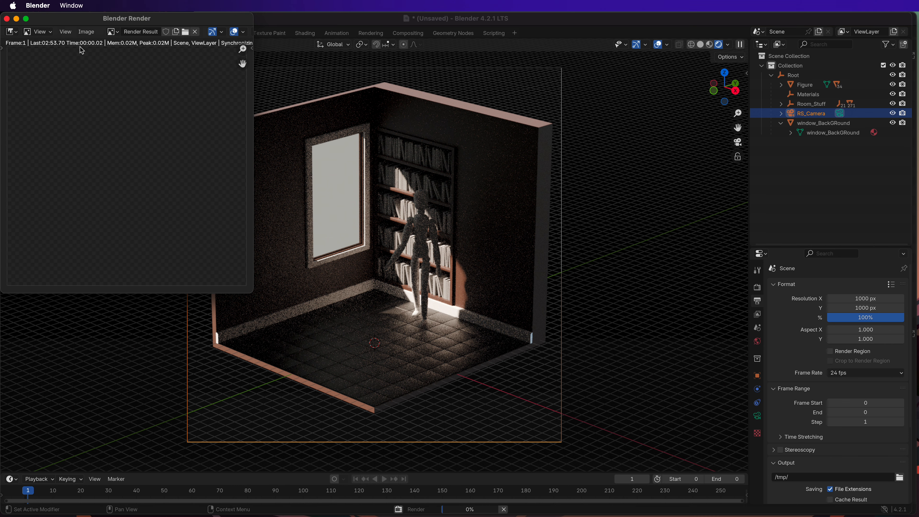
left_click_drag(251, 286, 586, 459)
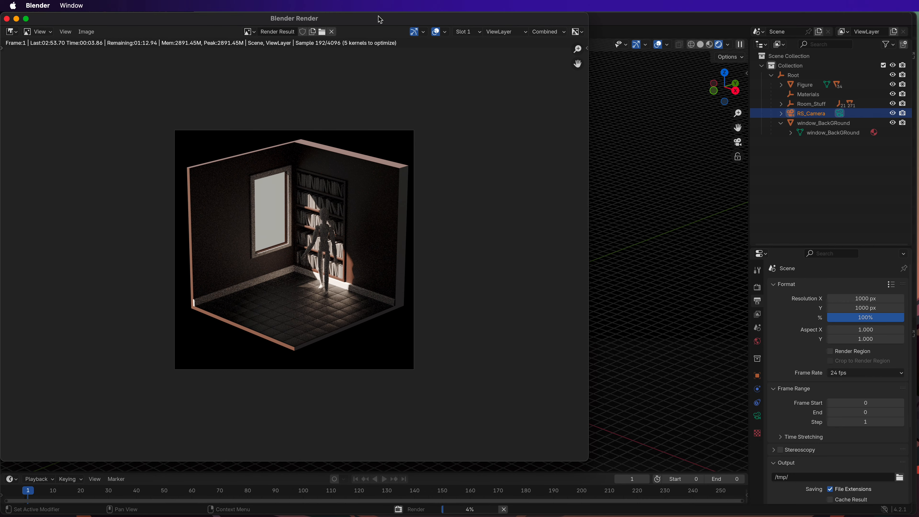
left_click_drag(380, 19, 504, 44)
scroll(410, 268, "up", 2)
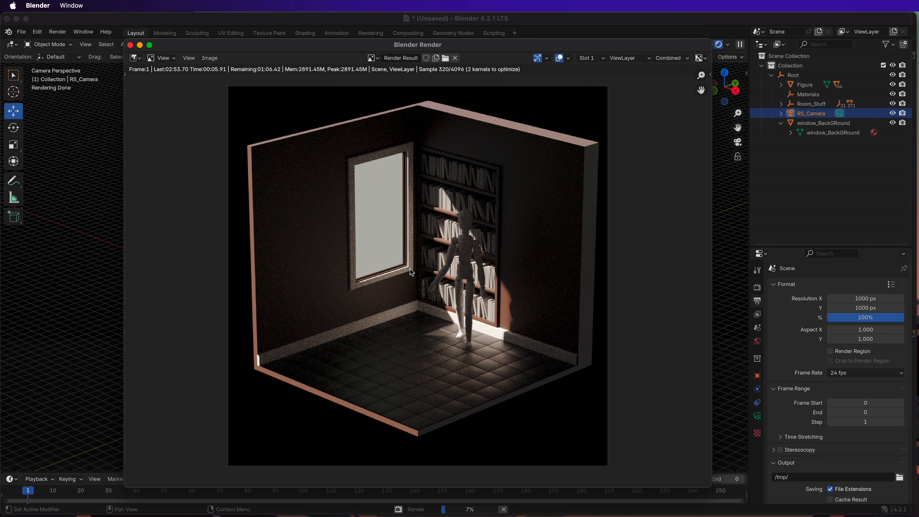